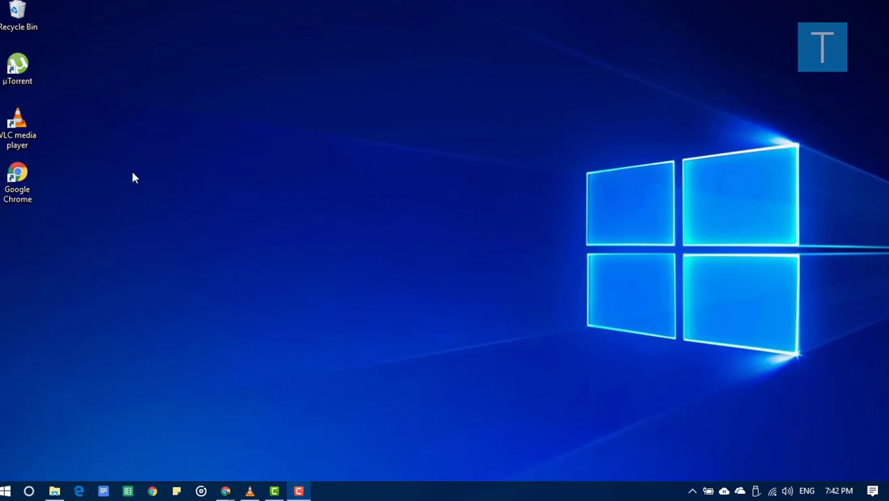
Open Google Chrome and go to the Torrentz2 site at torrentz2.eu.
{"action": "double_click", "coordinate": [23, 189]}
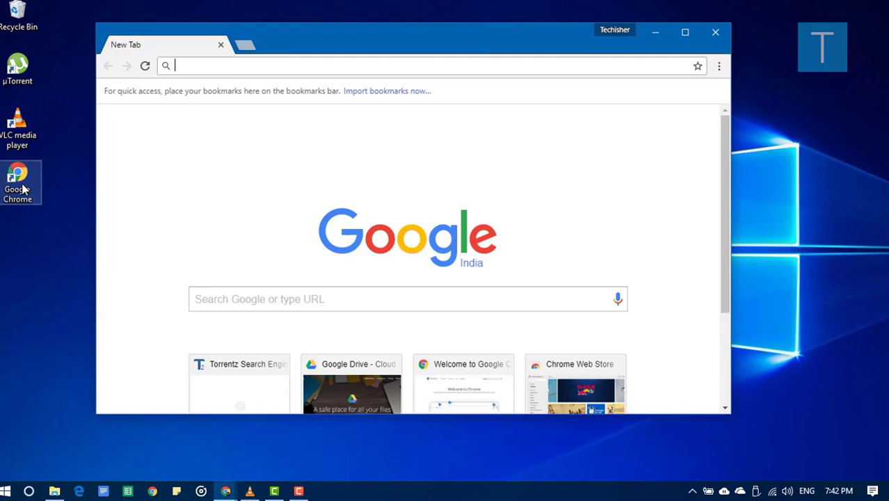
{"action": "left_click", "coordinate": [490, 59]}
{"action": "type", "text": "tor"}
{"action": "key", "text": "Return"}
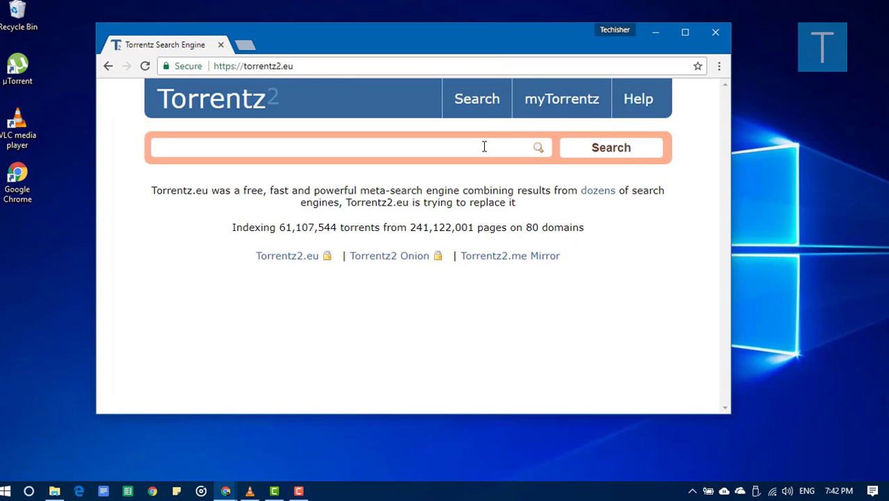
Search Torrentz2 for "game of thrones s07e02".
{"action": "type", "text": "game of thro"}
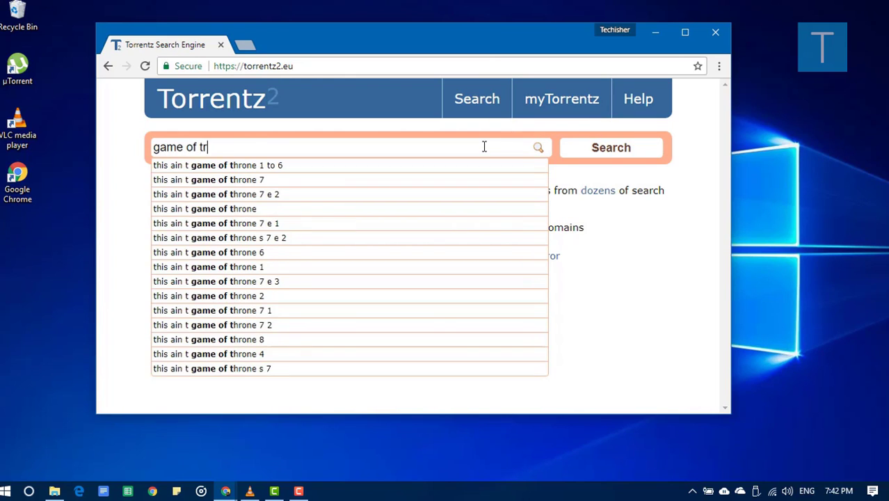
{"action": "type", "text": "nes s0"}
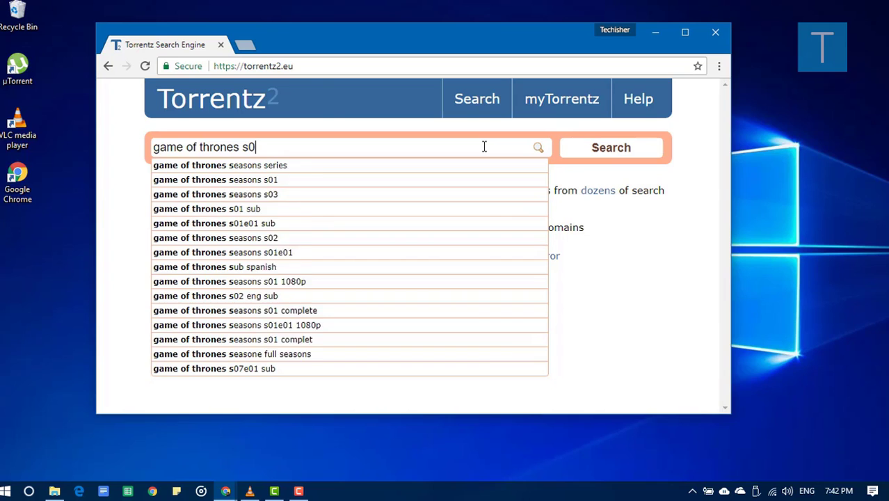
{"action": "type", "text": "7e02"}
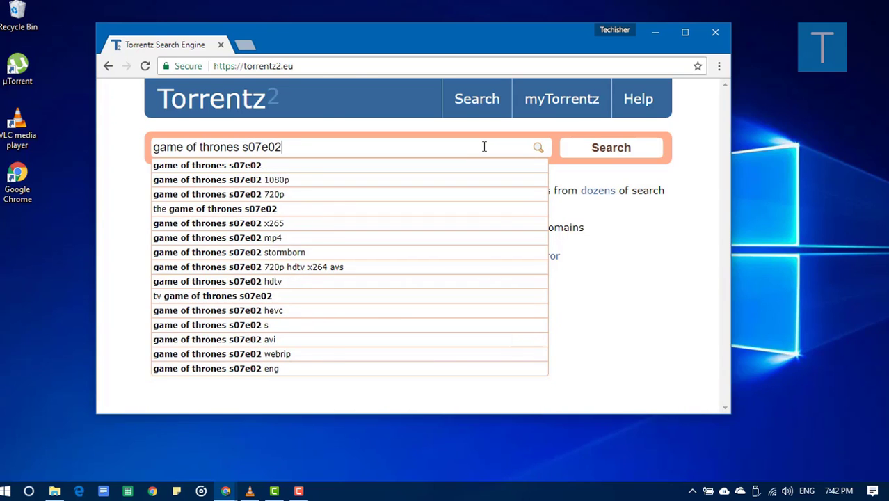
{"action": "key", "text": "Return"}
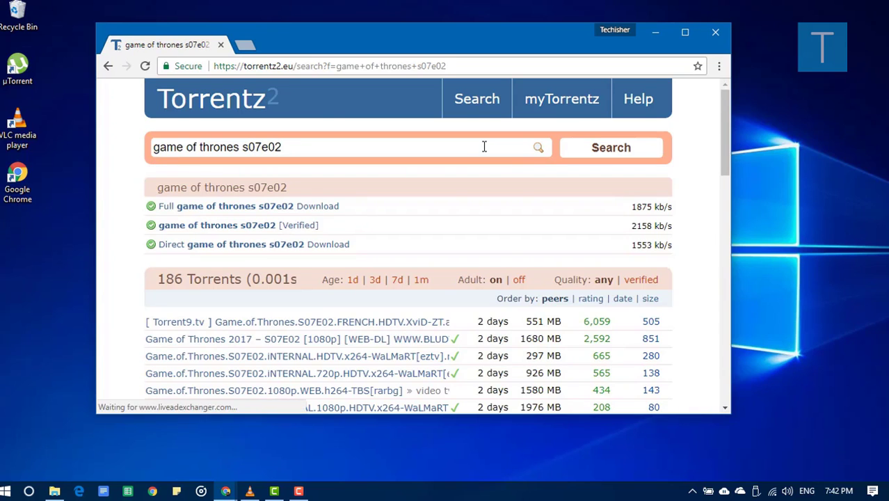
Open the 297 MB search result Game.of.Thrones.S07E02.iNTERNAL.HDTV.x264-WaLMaRT[eztv].
{"action": "scroll", "coordinate": [383, 288], "scroll_direction": "down", "scroll_amount": 3}
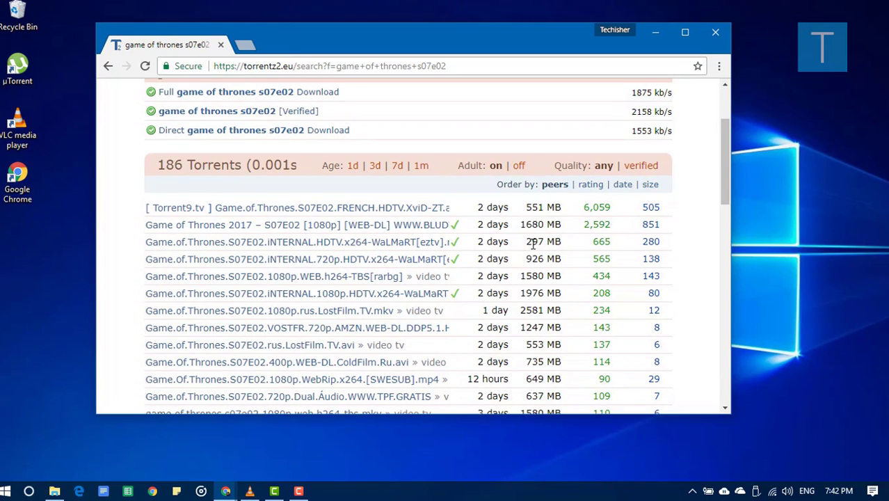
{"action": "left_click_drag", "start_coordinate": [529, 242], "coordinate": [550, 242]}
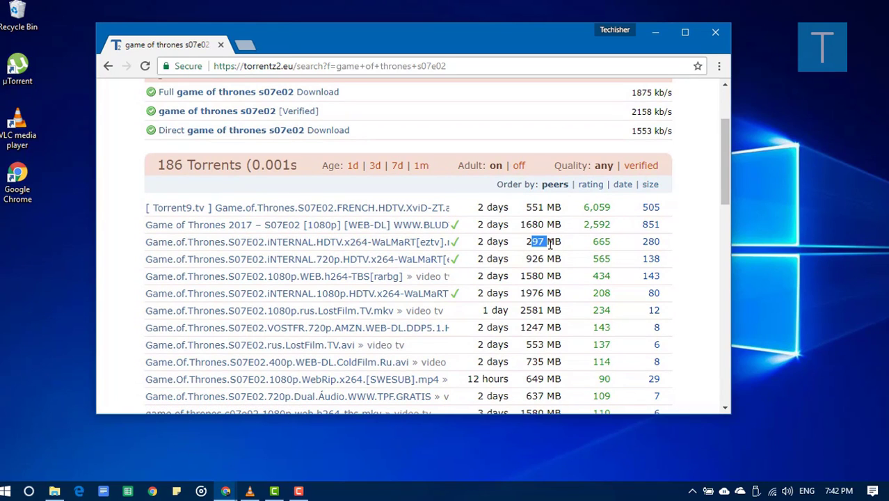
{"action": "left_click", "coordinate": [424, 242]}
Open the idope.se page for the torrent from its list of source sites.
{"action": "scroll", "coordinate": [244, 263], "scroll_direction": "down", "scroll_amount": 3}
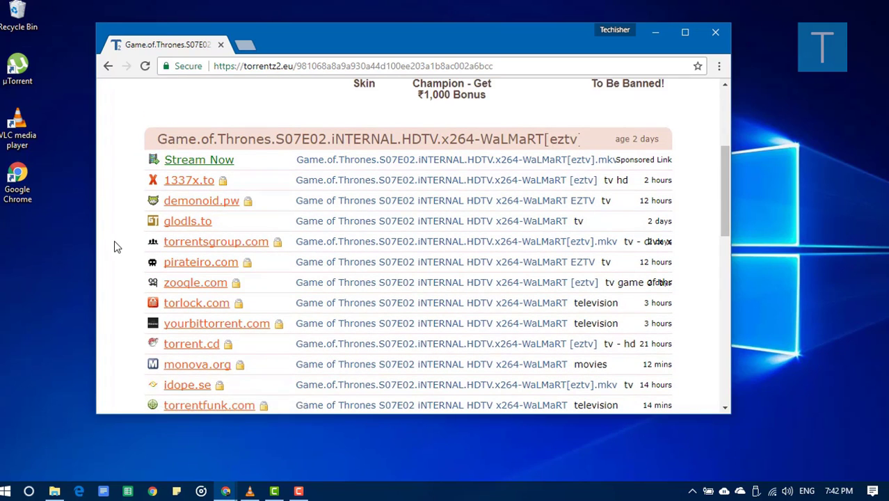
{"action": "scroll", "coordinate": [195, 237], "scroll_direction": "down", "scroll_amount": 1}
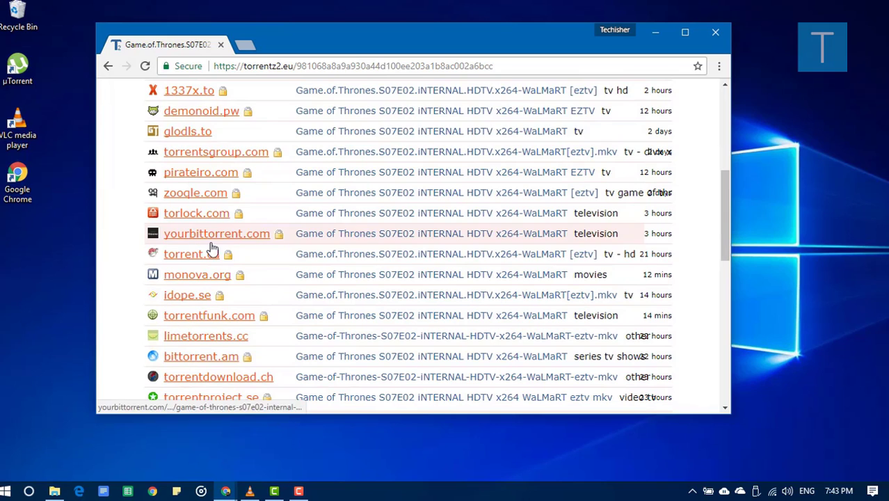
{"action": "scroll", "coordinate": [195, 299], "scroll_direction": "down", "scroll_amount": 1}
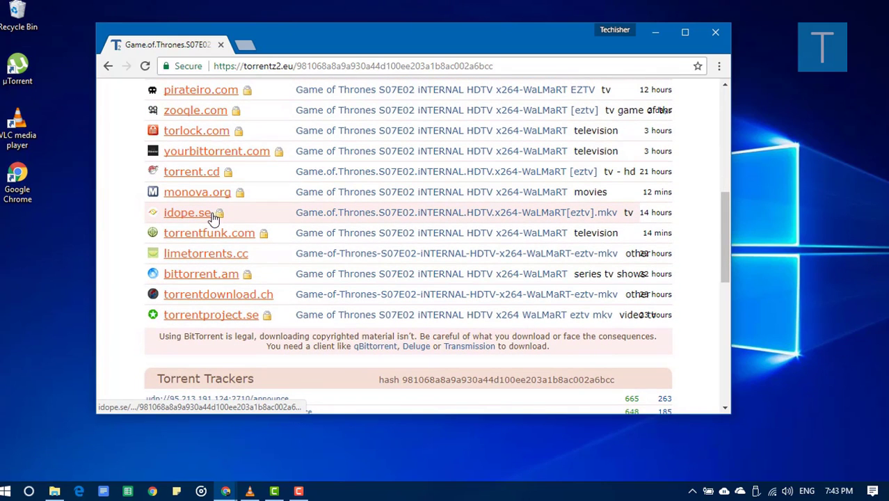
{"action": "left_click", "coordinate": [188, 213]}
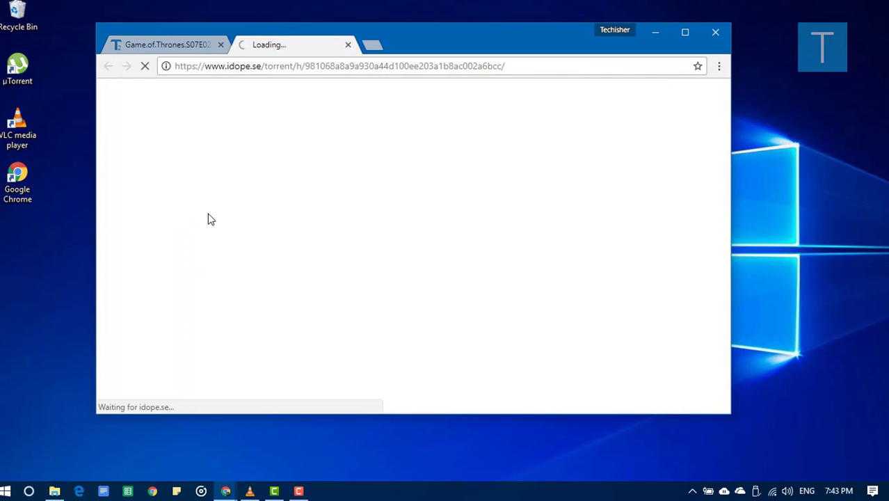
Open the torrent's magnet URI from the idope page and allow it to launch in µTorrent.
{"action": "scroll", "coordinate": [202, 275], "scroll_direction": "down", "scroll_amount": 2}
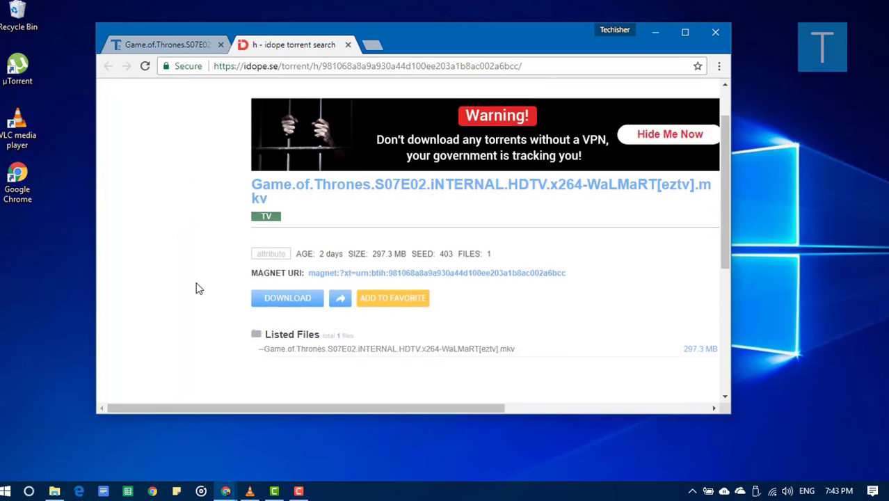
{"action": "left_click_drag", "start_coordinate": [249, 222], "coordinate": [297, 221]}
{"action": "left_click", "coordinate": [242, 236]}
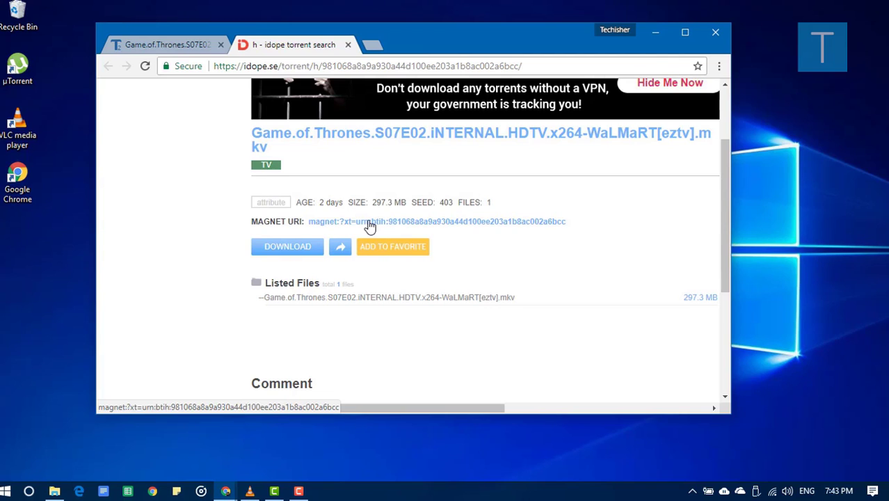
{"action": "left_click", "coordinate": [447, 223]}
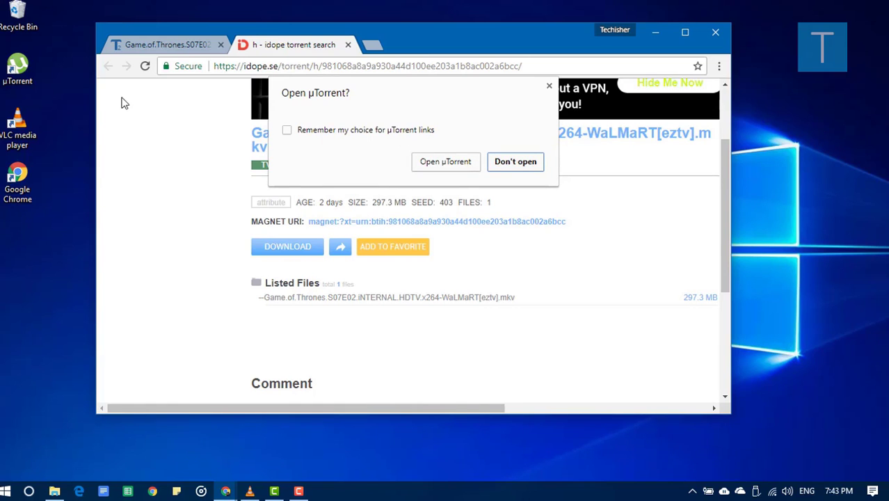
{"action": "left_click", "coordinate": [33, 78]}
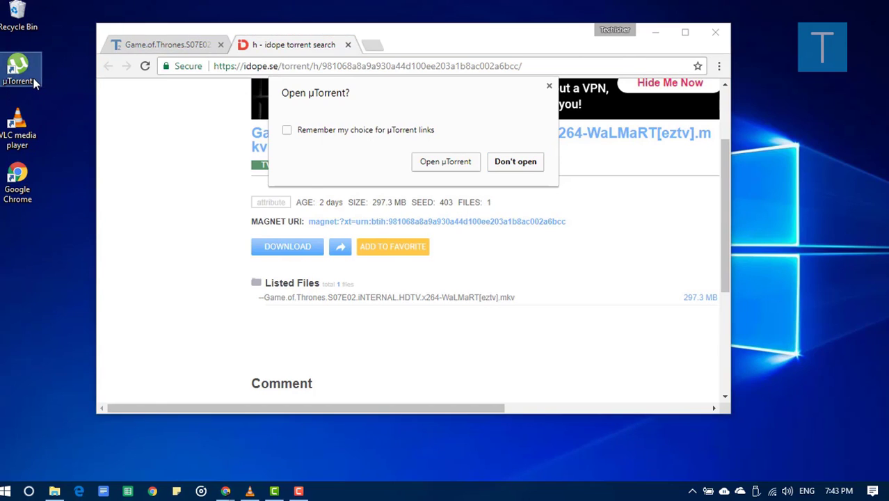
{"action": "left_click", "coordinate": [445, 162]}
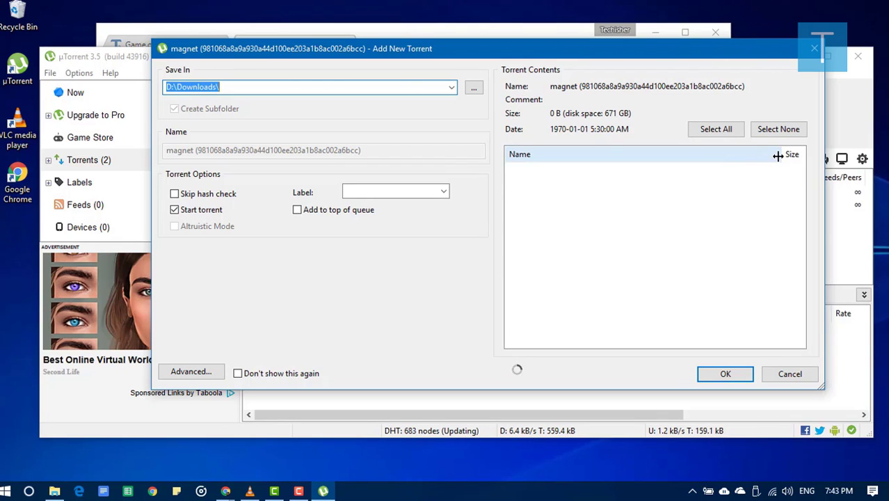
Add the torrent with D:\Downloads\ as its save location and stop its download.
{"action": "left_click_drag", "start_coordinate": [777, 155], "coordinate": [731, 152]}
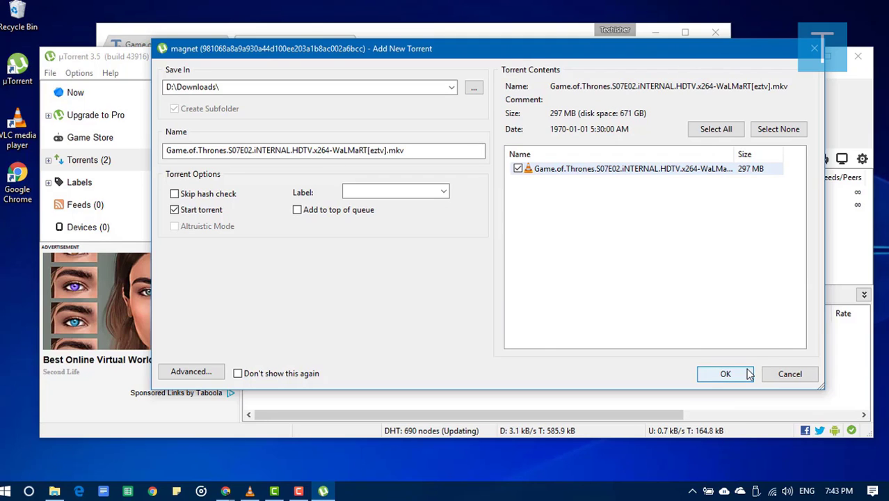
{"action": "left_click", "coordinate": [726, 373]}
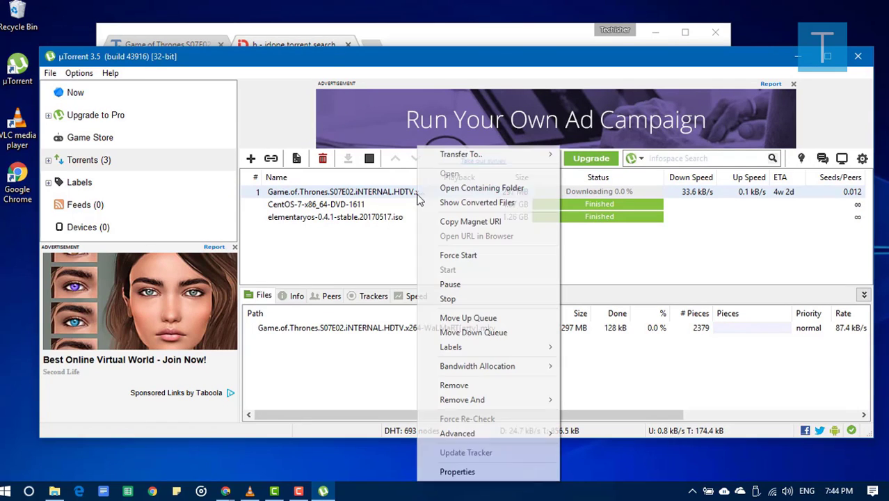
{"action": "right_click", "coordinate": [418, 200]}
{"action": "left_click", "coordinate": [448, 299]}
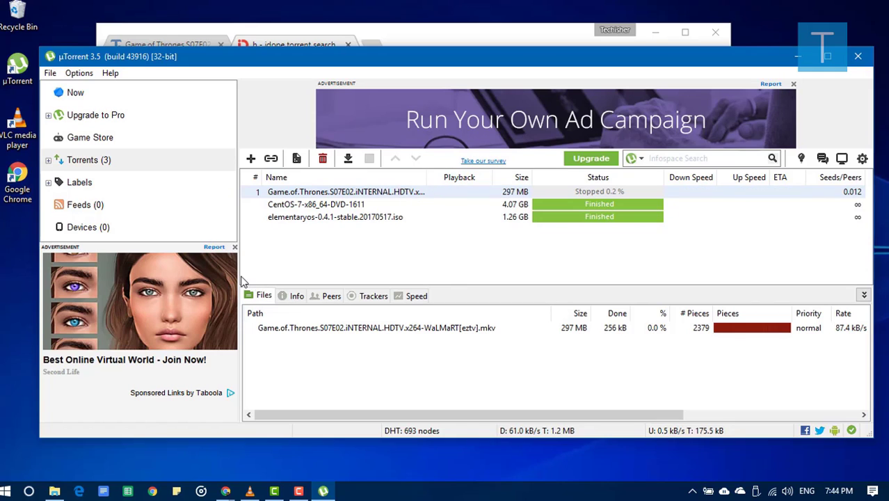
Copy the stream URL of the Game of Thrones .mkv file from the torrent's file list.
{"action": "left_click", "coordinate": [338, 187]}
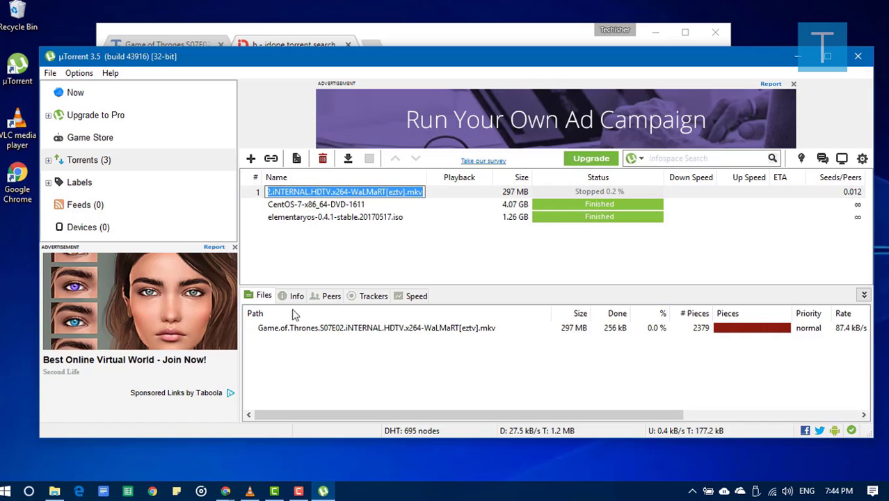
{"action": "left_click", "coordinate": [265, 298]}
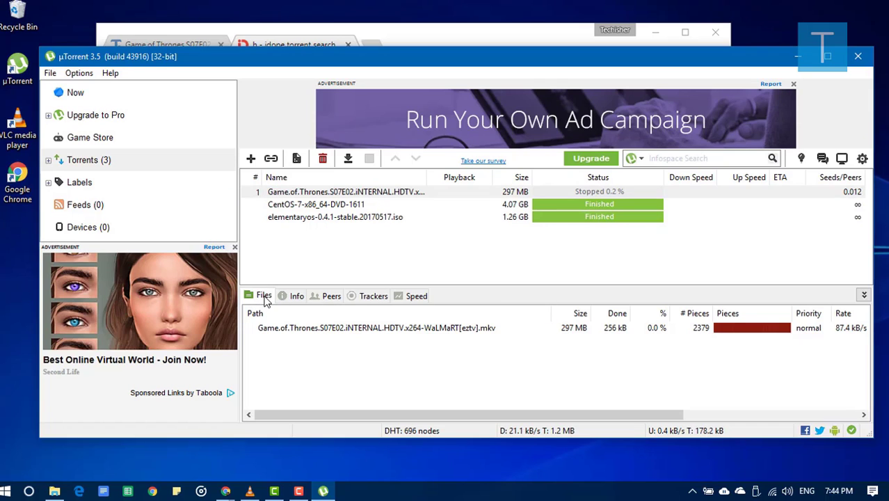
{"action": "left_click", "coordinate": [355, 330]}
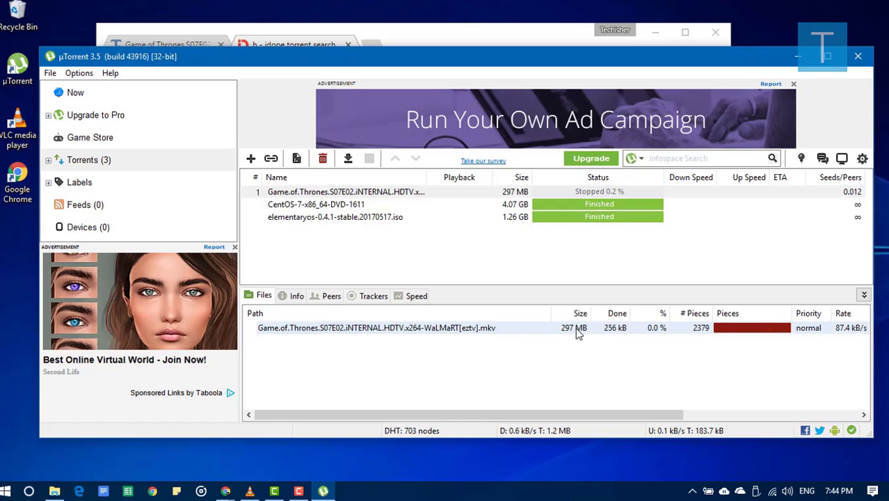
{"action": "right_click", "coordinate": [508, 329]}
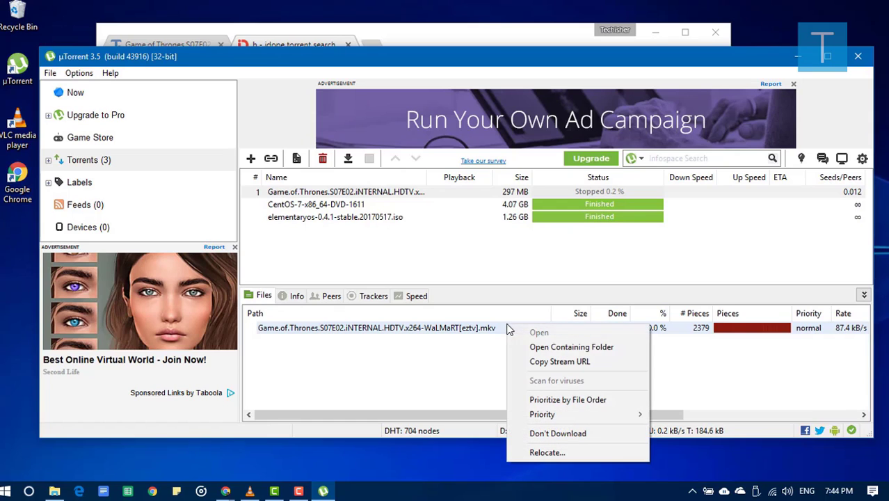
{"action": "left_click", "coordinate": [587, 360]}
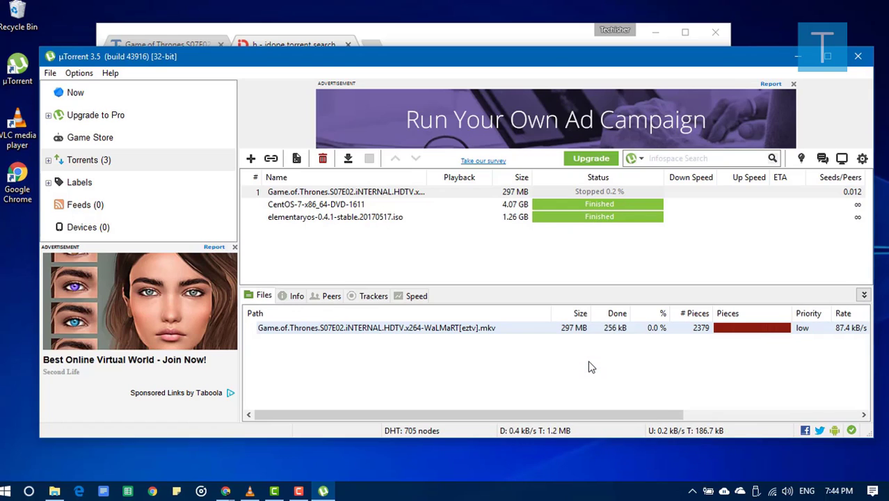
Close the µTorrent window and the Chrome window to return to the desktop.
{"action": "left_click", "coordinate": [858, 57]}
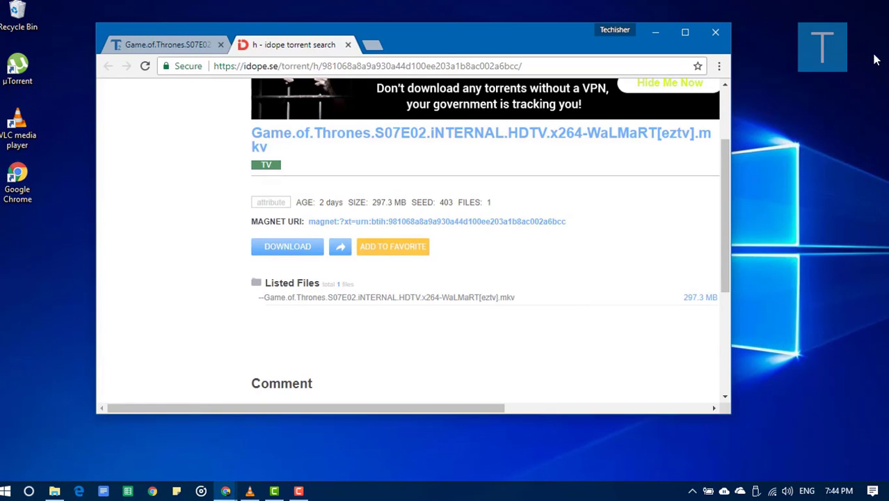
{"action": "left_click", "coordinate": [714, 33]}
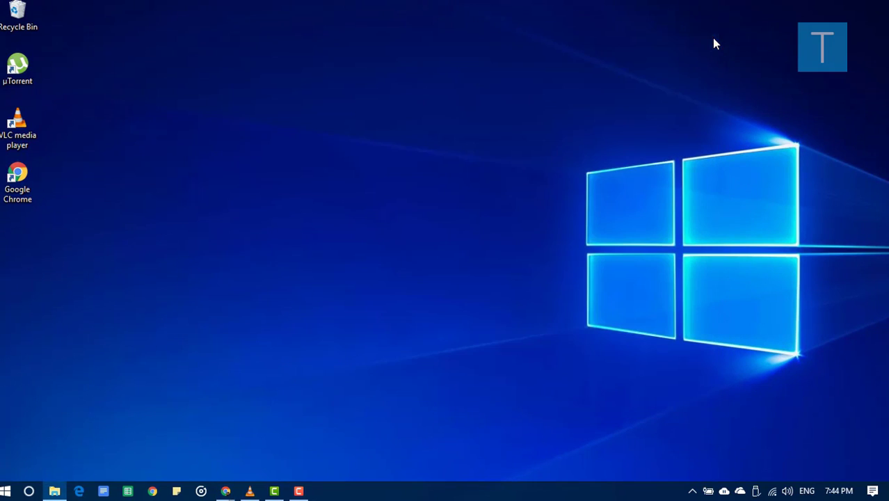
Open VLC media player, reducing its window and placing it near the middle of the desktop.
{"action": "double_click", "coordinate": [21, 124]}
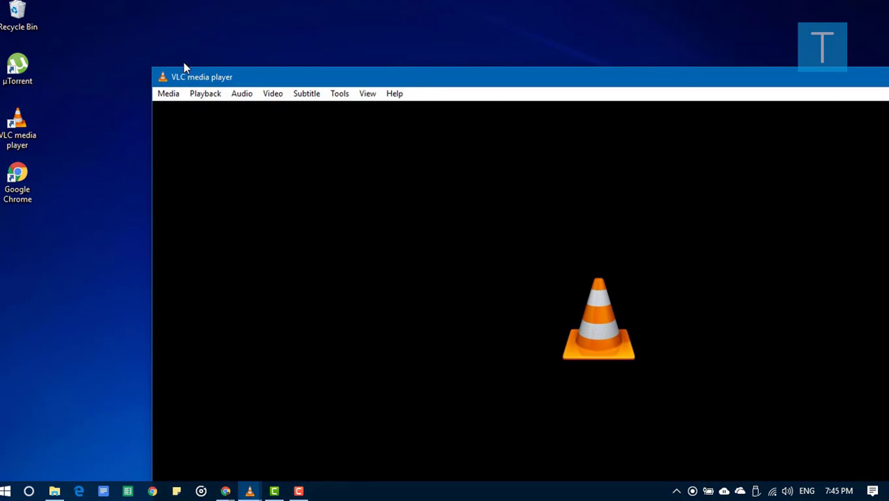
{"action": "left_click_drag", "start_coordinate": [151, 67], "coordinate": [564, 254]}
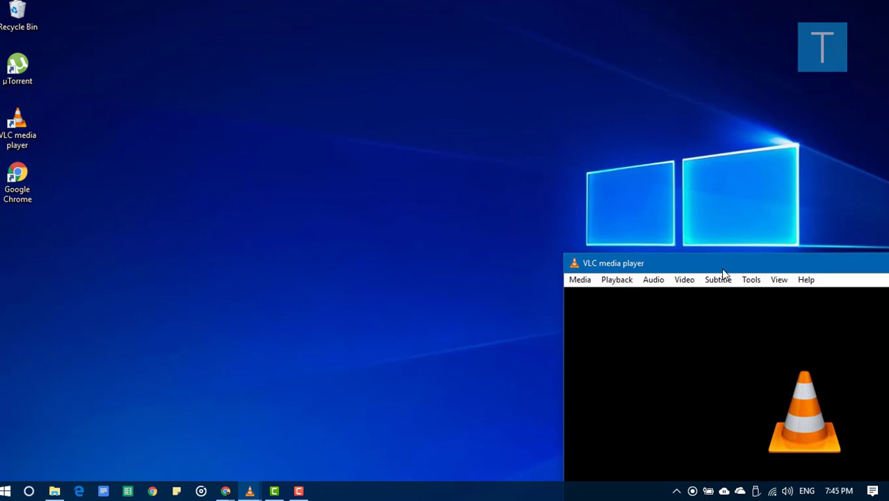
{"action": "left_click_drag", "start_coordinate": [723, 273], "coordinate": [335, 105]}
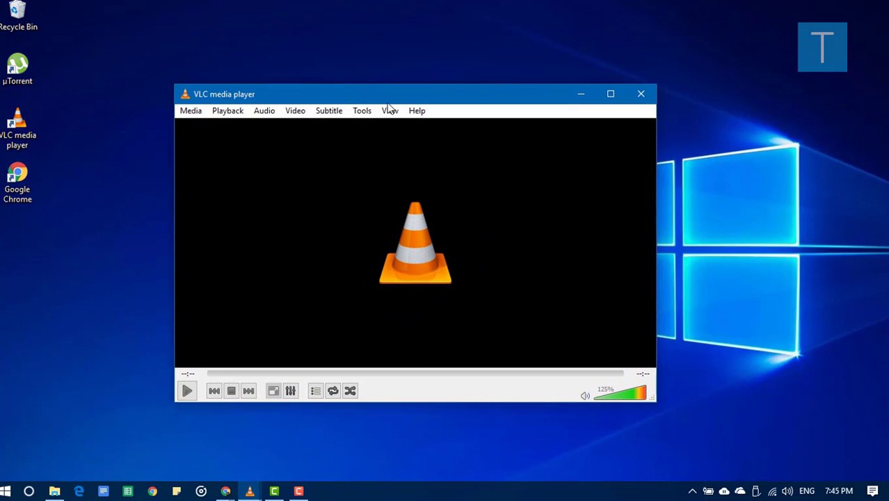
{"action": "left_click", "coordinate": [200, 111]}
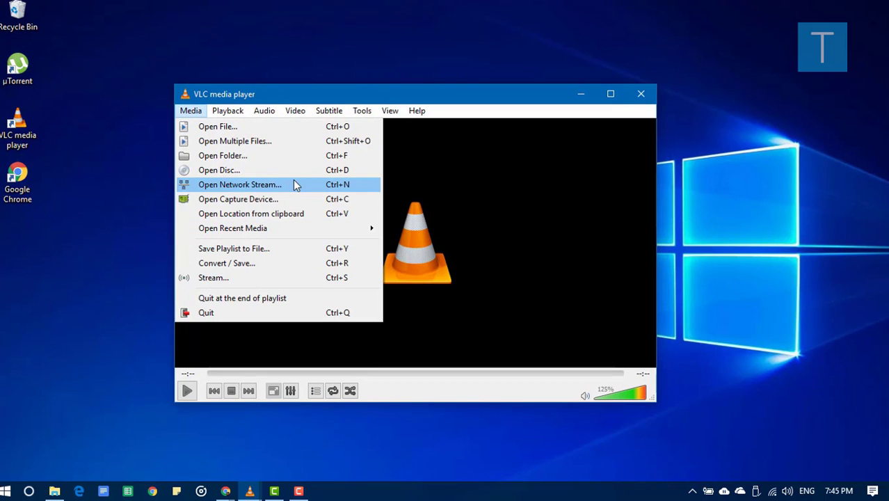
{"action": "left_click", "coordinate": [483, 183]}
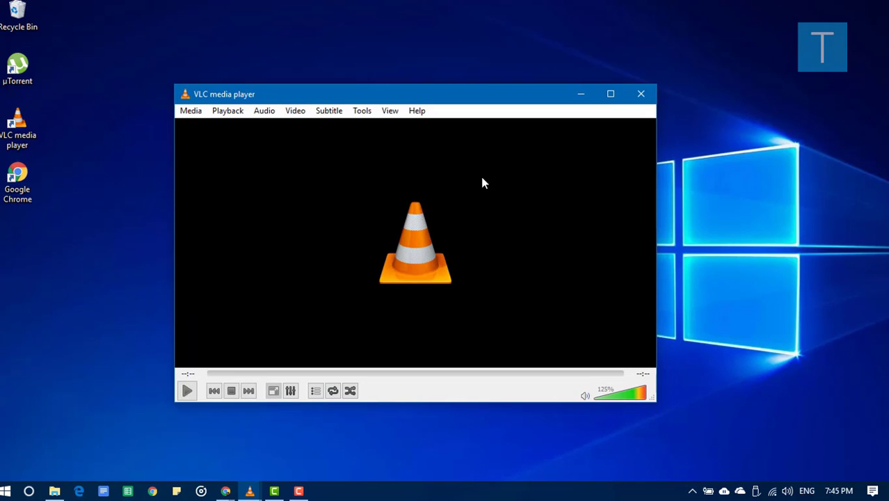
{"action": "key", "text": "ctrl+n"}
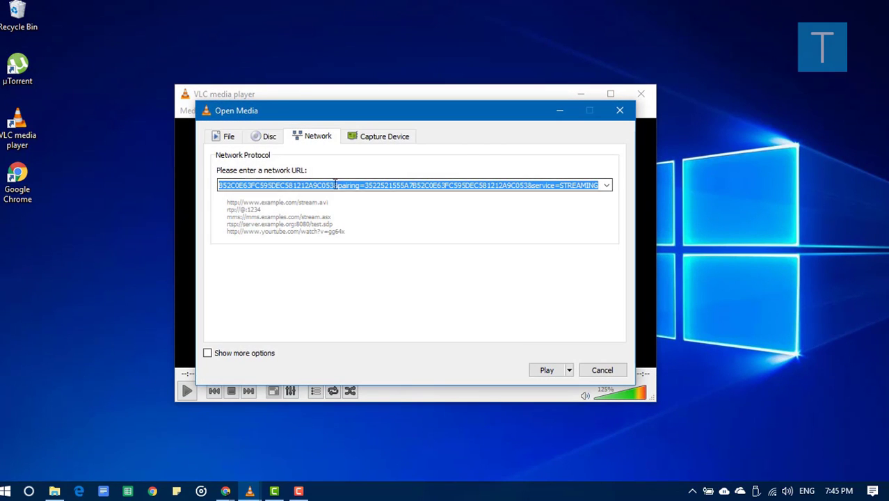
{"action": "left_click", "coordinate": [601, 369]}
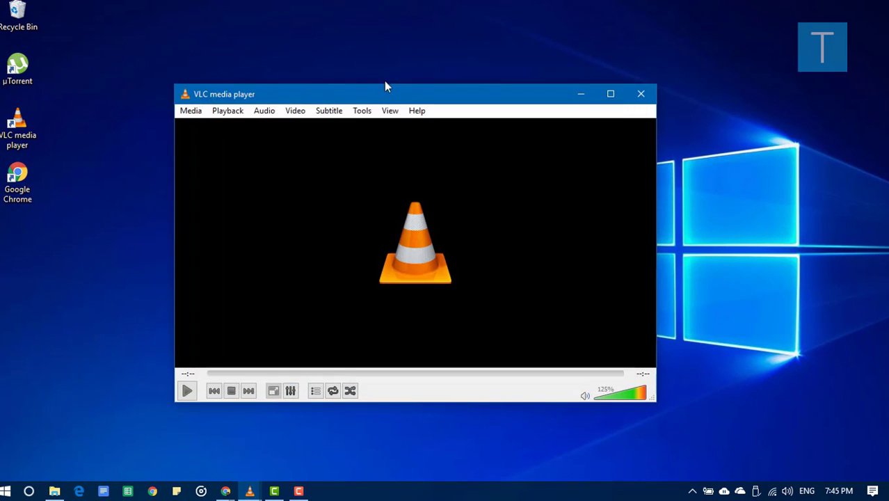
Open a network stream and paste the copied stream URL, including its access token, as the network URL.
{"action": "left_click", "coordinate": [189, 113]}
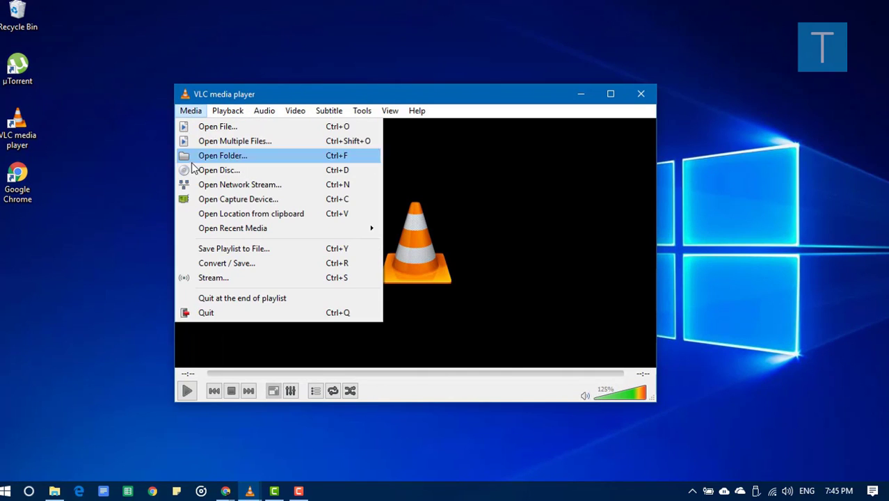
{"action": "left_click", "coordinate": [300, 185]}
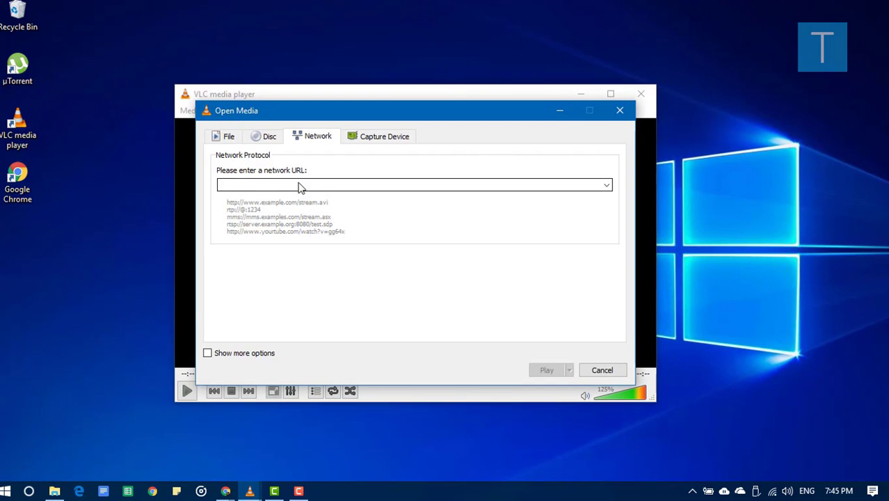
{"action": "left_click", "coordinate": [276, 182]}
{"action": "key", "text": "ctrl+v"}
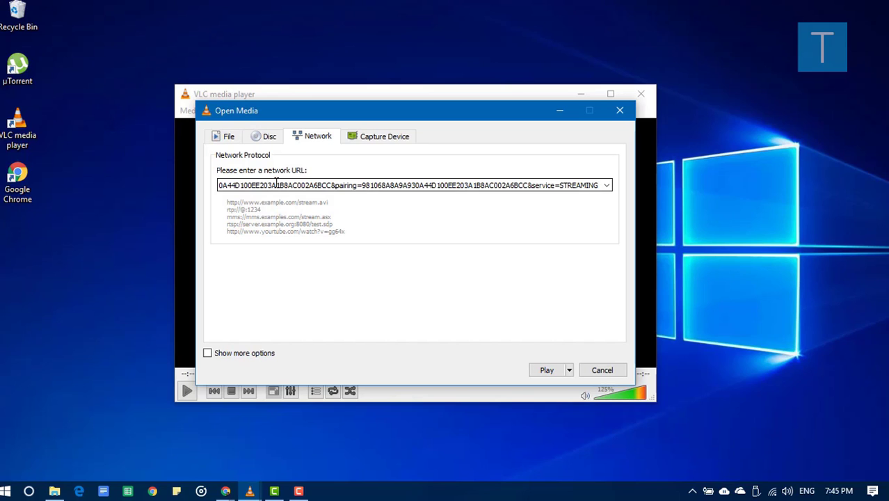
Examine the Convert options for the stream, including the profile list and the destination file browser, and cancel without converting.
{"action": "left_click", "coordinate": [569, 371]}
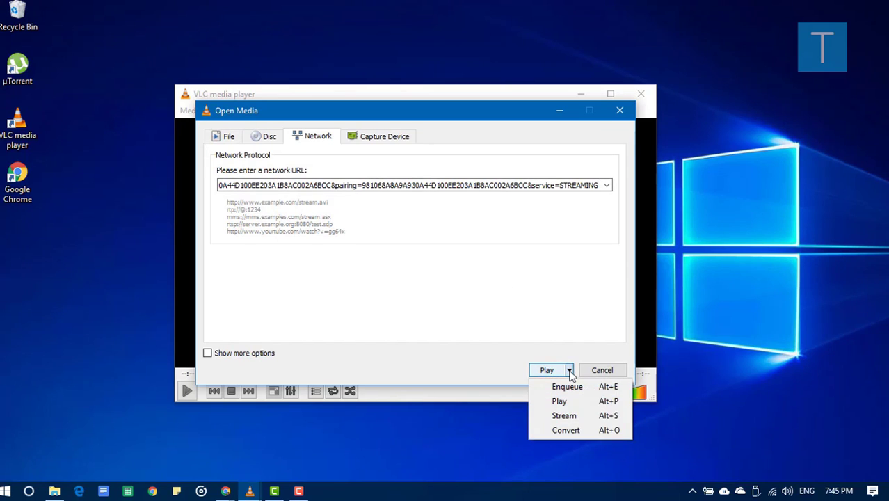
{"action": "left_click", "coordinate": [587, 431]}
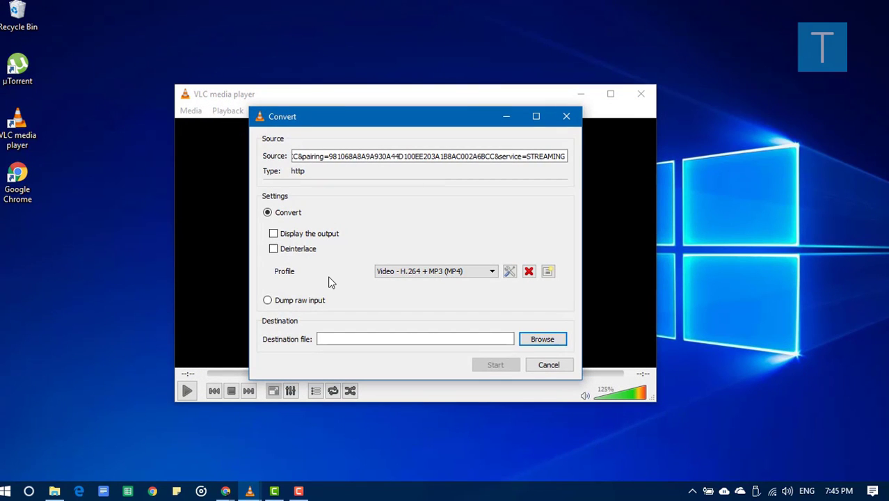
{"action": "left_click", "coordinate": [430, 270]}
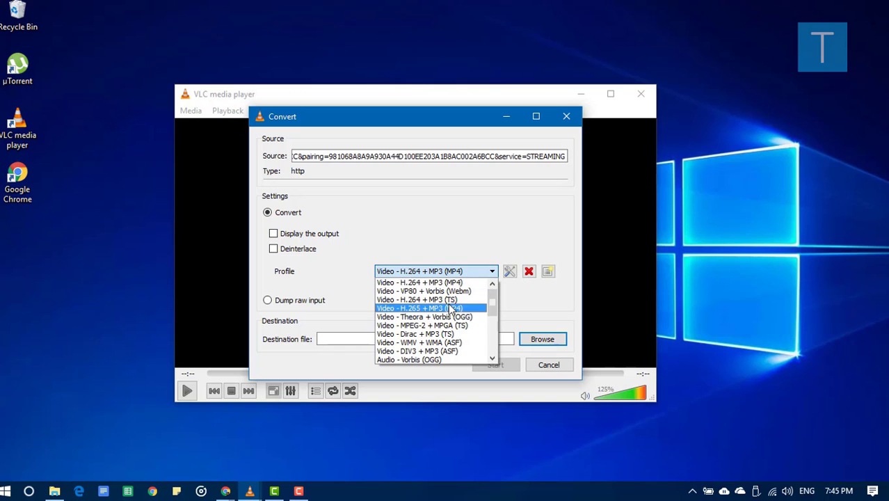
{"action": "scroll", "coordinate": [431, 306], "scroll_direction": "down", "scroll_amount": 4}
{"action": "left_click", "coordinate": [510, 332]}
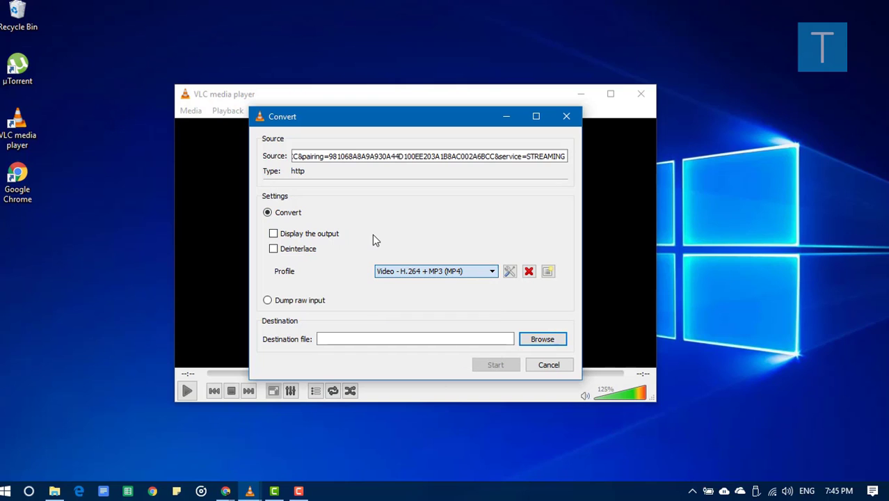
{"action": "left_click", "coordinate": [542, 339]}
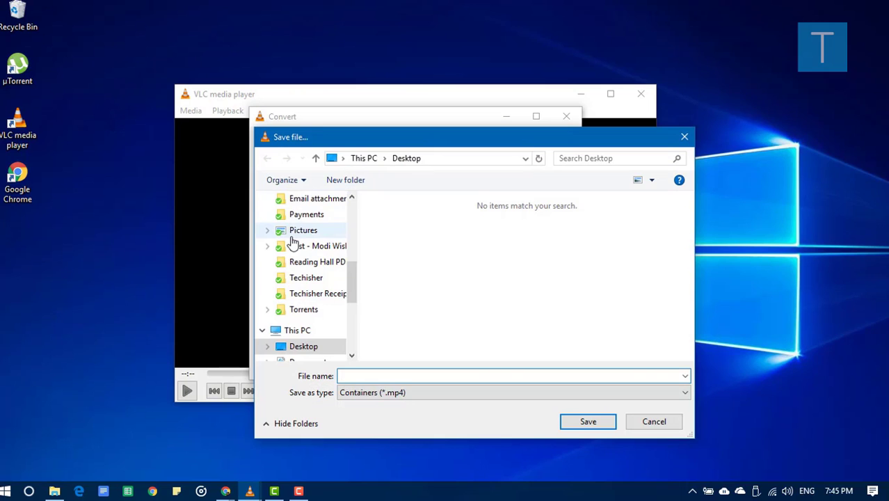
{"action": "scroll", "coordinate": [293, 240], "scroll_direction": "up", "scroll_amount": 2}
{"action": "scroll", "coordinate": [294, 245], "scroll_direction": "down", "scroll_amount": 6}
{"action": "scroll", "coordinate": [293, 263], "scroll_direction": "up", "scroll_amount": 4}
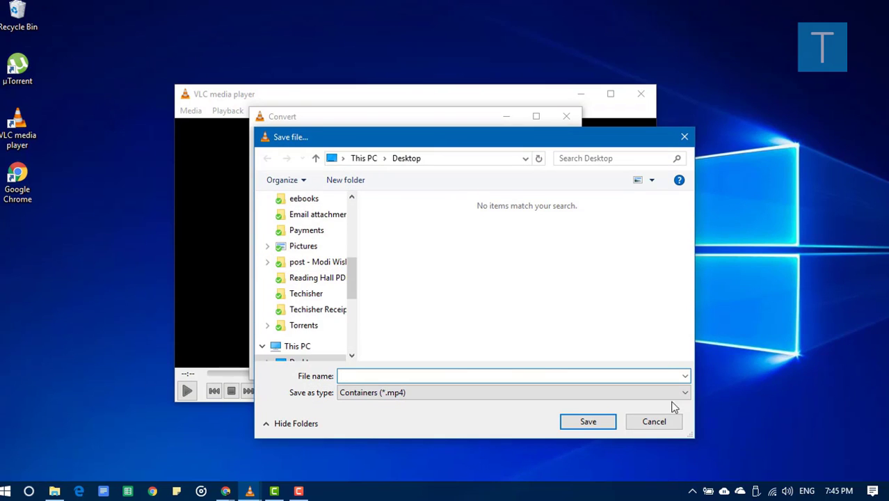
{"action": "left_click", "coordinate": [654, 421]}
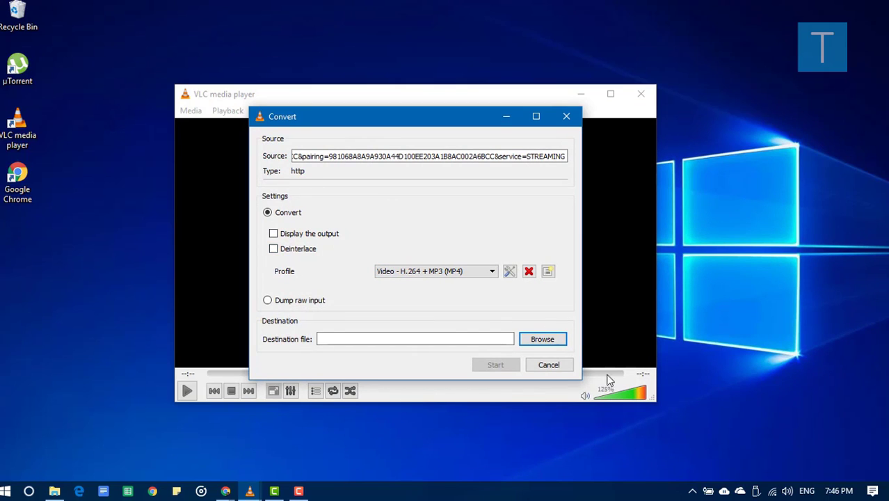
{"action": "left_click", "coordinate": [569, 368]}
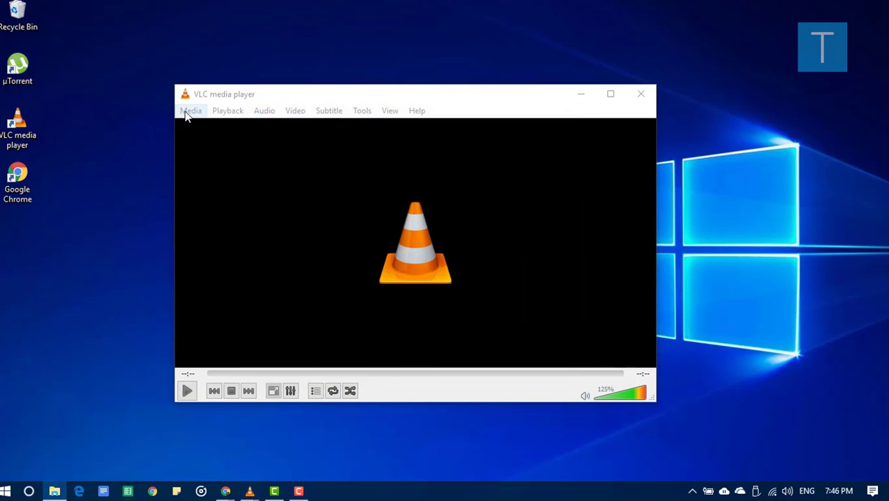
Reopen the network stream dialog with the copied stream URL and play the video.
{"action": "left_click", "coordinate": [187, 111]}
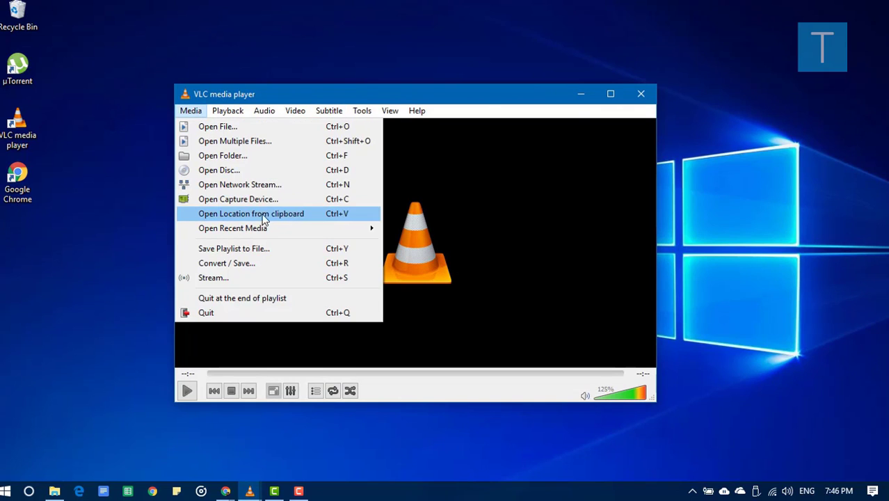
{"action": "left_click", "coordinate": [240, 185]}
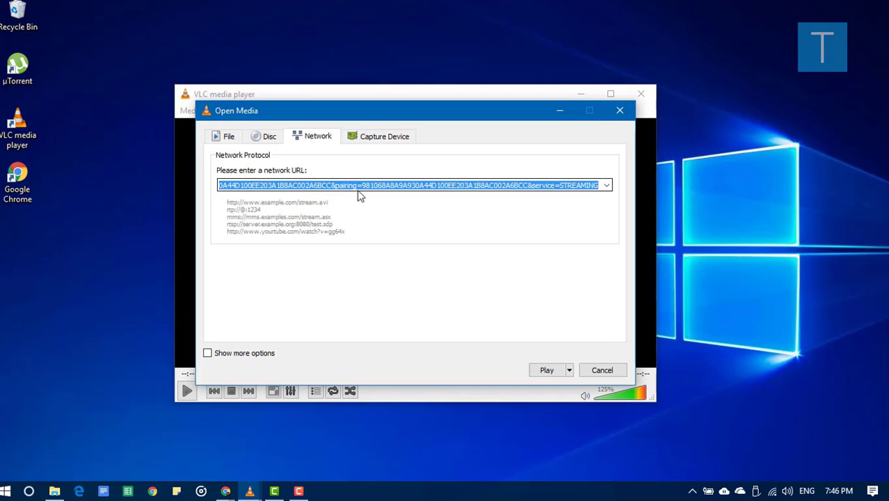
{"action": "left_click", "coordinate": [562, 187]}
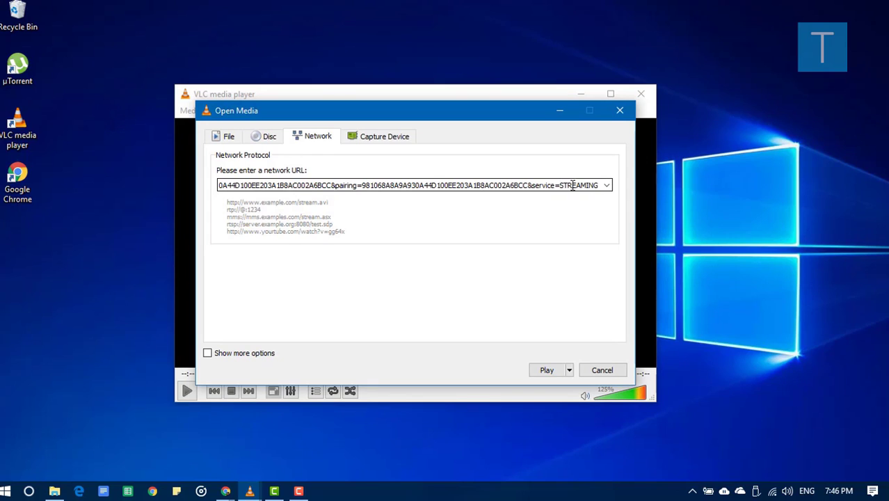
{"action": "left_click", "coordinate": [546, 370]}
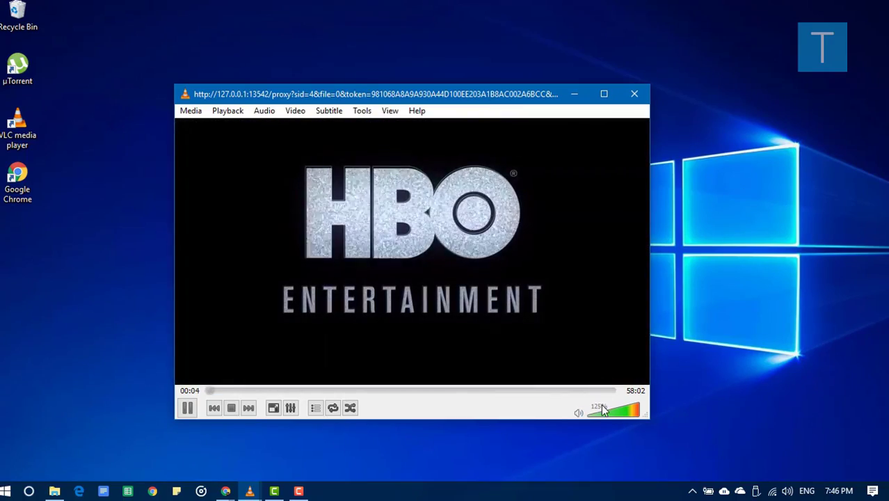
Pause the streaming video and close VLC media player.
{"action": "mouse_move", "coordinate": [600, 411]}
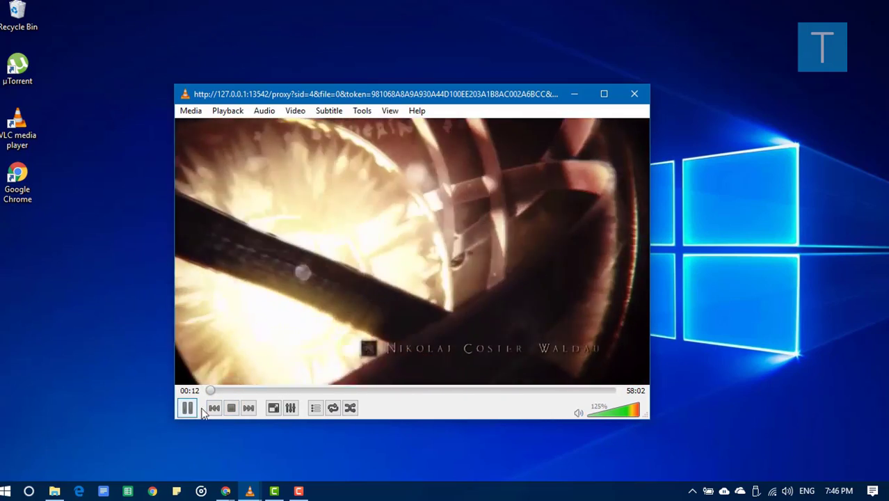
{"action": "left_click", "coordinate": [190, 408]}
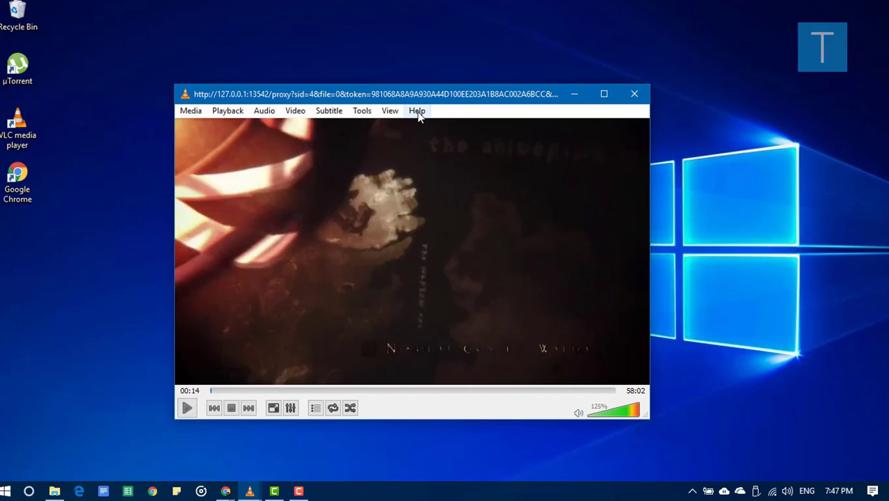
{"action": "left_click", "coordinate": [189, 112]}
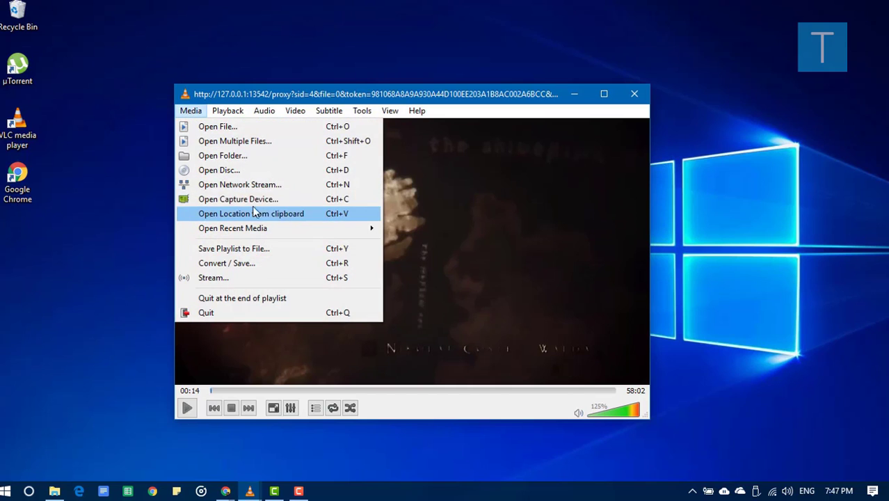
{"action": "left_click", "coordinate": [497, 184]}
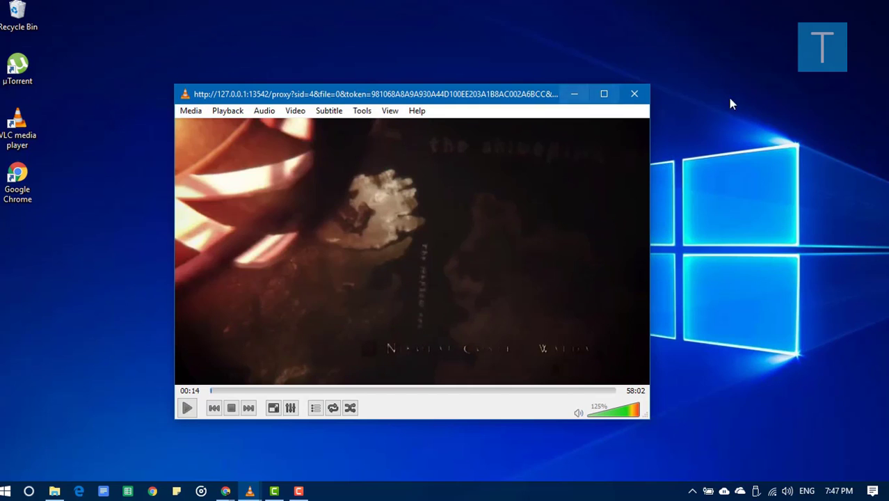
{"action": "left_click", "coordinate": [633, 95]}
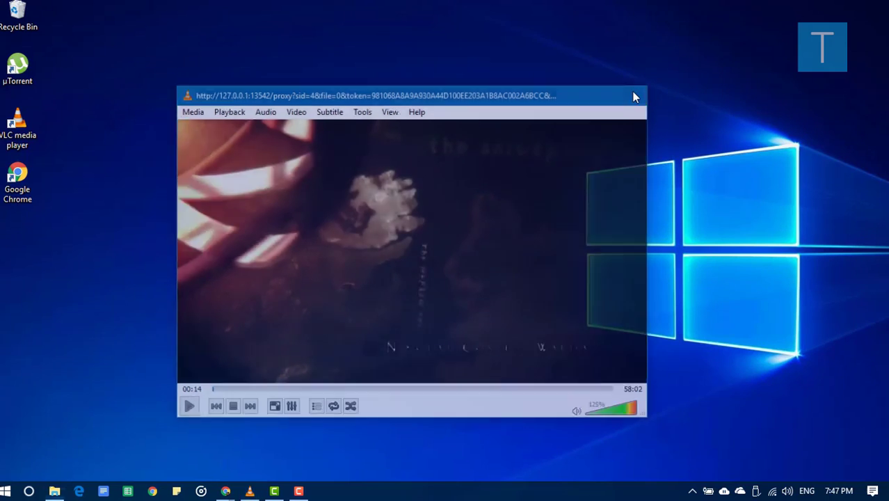